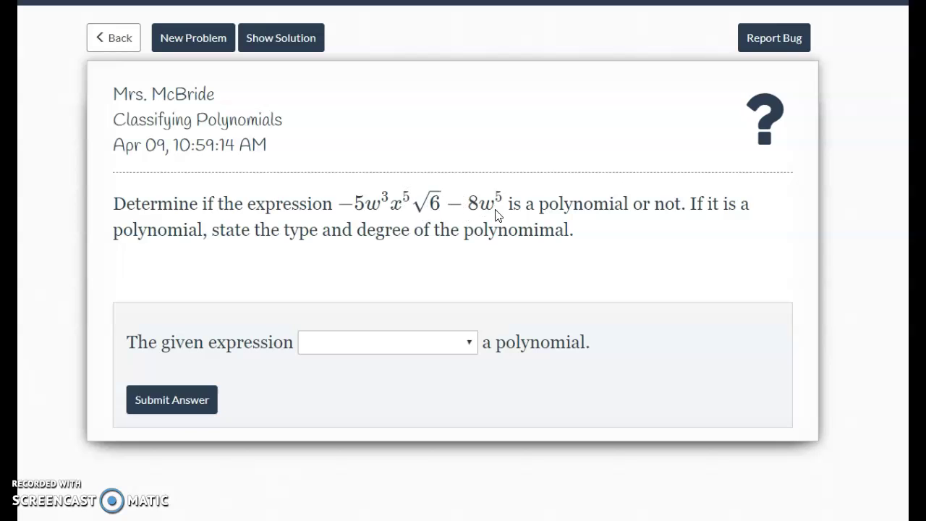
Classify the expression −5w³x⁵√6 − 8w⁵ as one that represents a polynomial, of type binomial.
{"action": "left_click_drag", "start_coordinate": [453, 204], "coordinate": [425, 206]}
{"action": "left_click", "coordinate": [449, 342]}
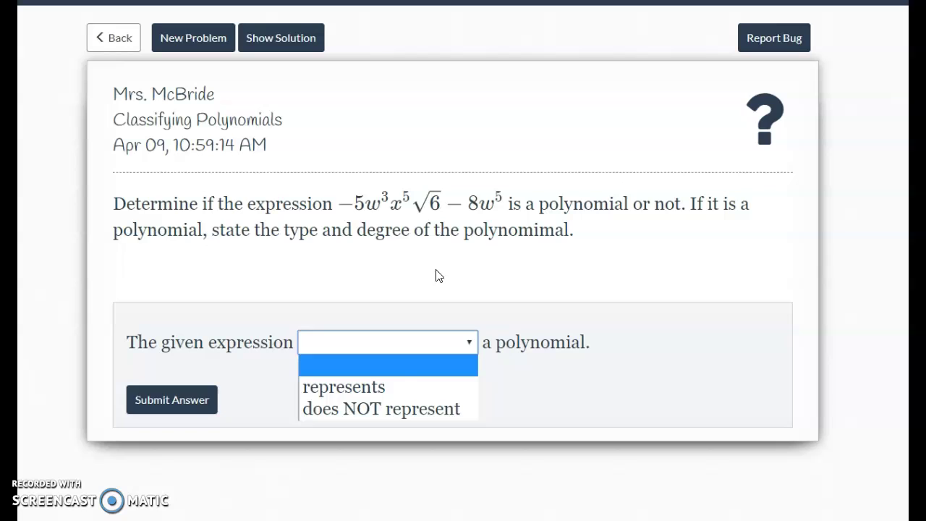
{"action": "left_click", "coordinate": [389, 388]}
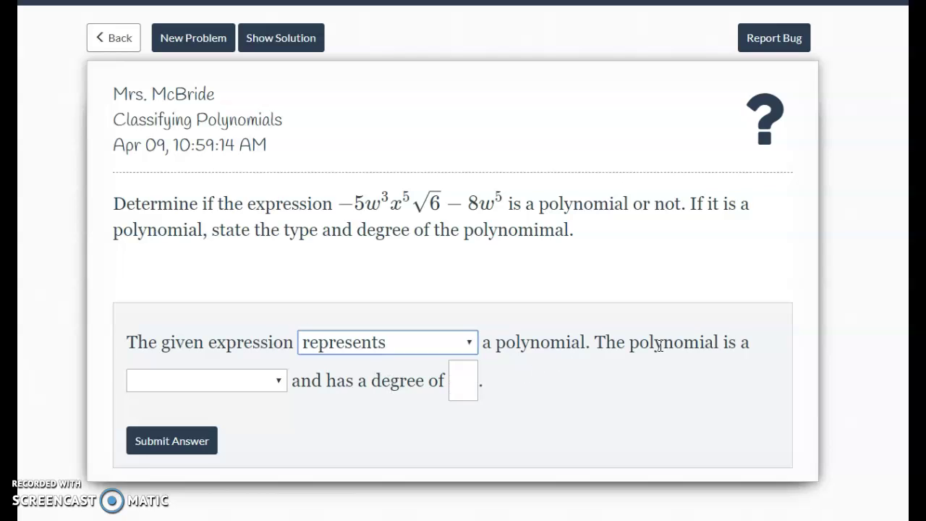
{"action": "left_click", "coordinate": [274, 386]}
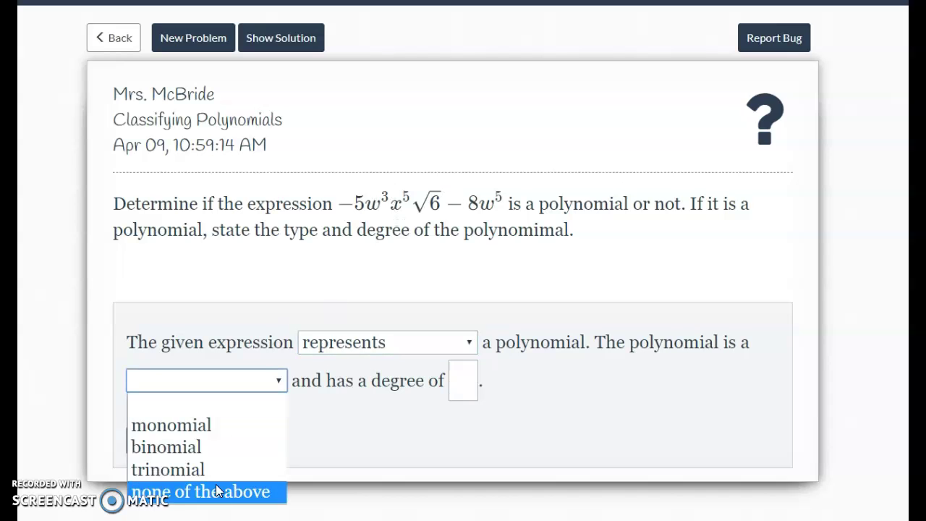
{"action": "left_click", "coordinate": [212, 444]}
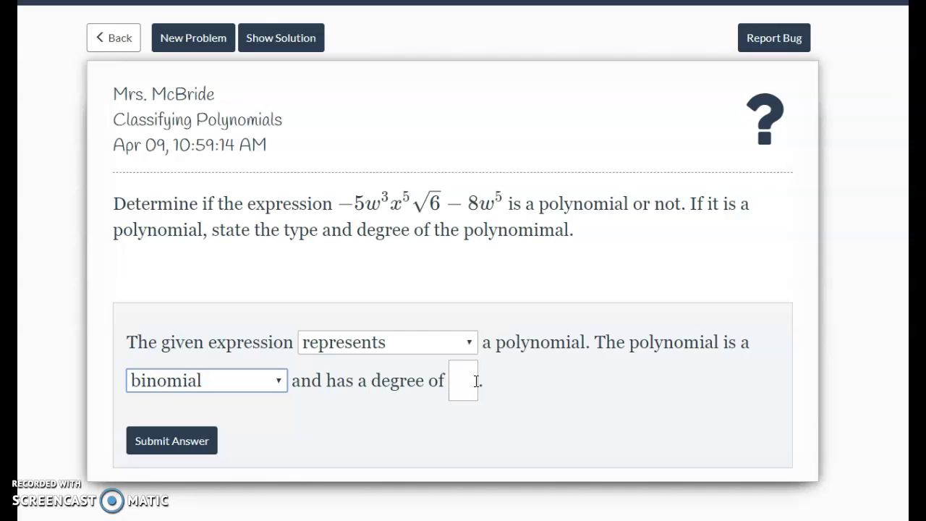
Enter 8 as the binomial's degree and submit the answer, reviewing its worked solution.
{"action": "left_click_drag", "start_coordinate": [508, 202], "coordinate": [368, 203]}
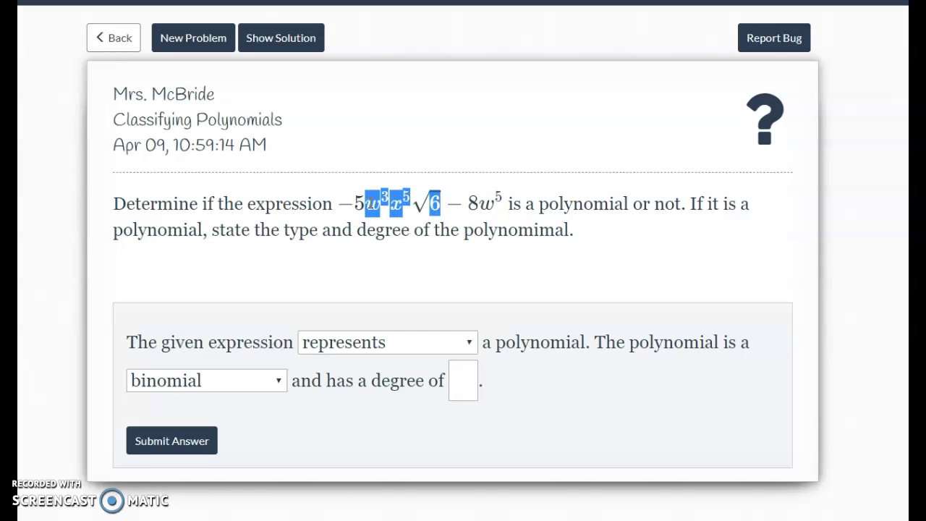
{"action": "left_click", "coordinate": [471, 391]}
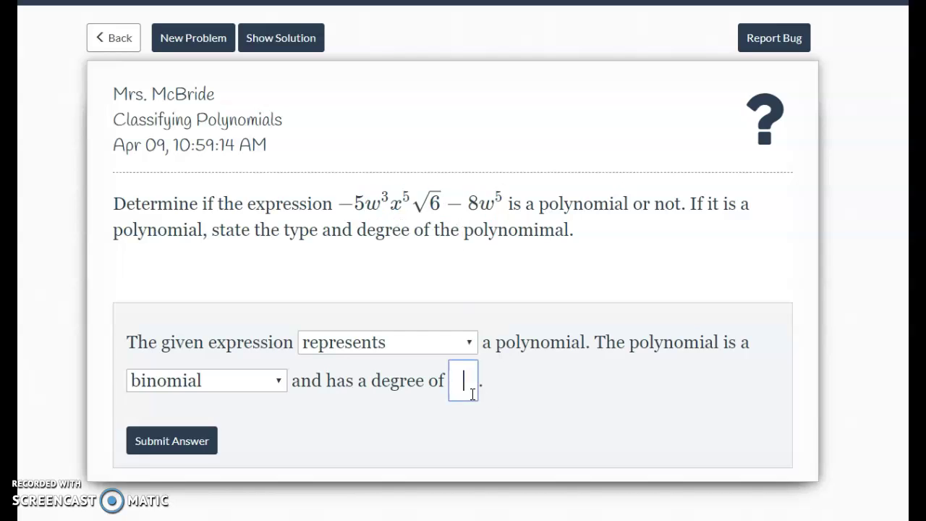
{"action": "type", "text": "8"}
{"action": "left_click", "coordinate": [501, 391]}
{"action": "left_click", "coordinate": [181, 442]}
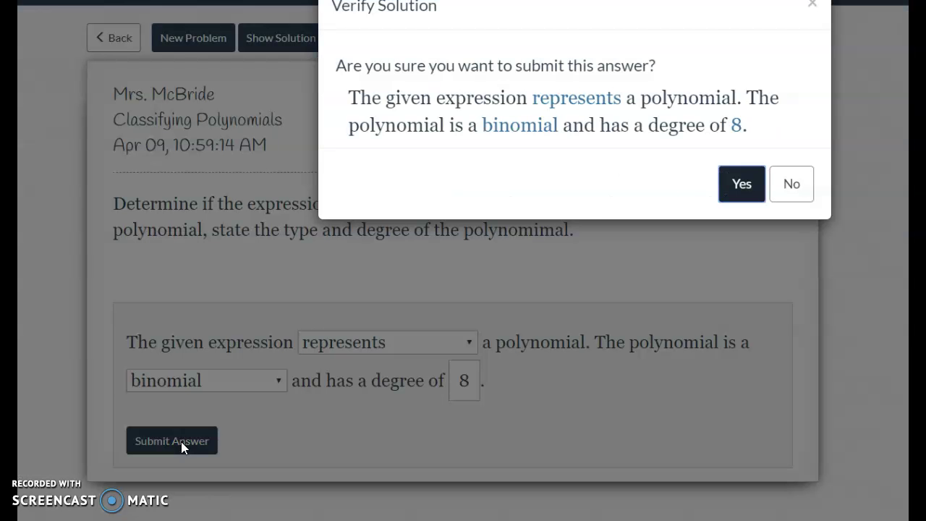
{"action": "left_click", "coordinate": [736, 185]}
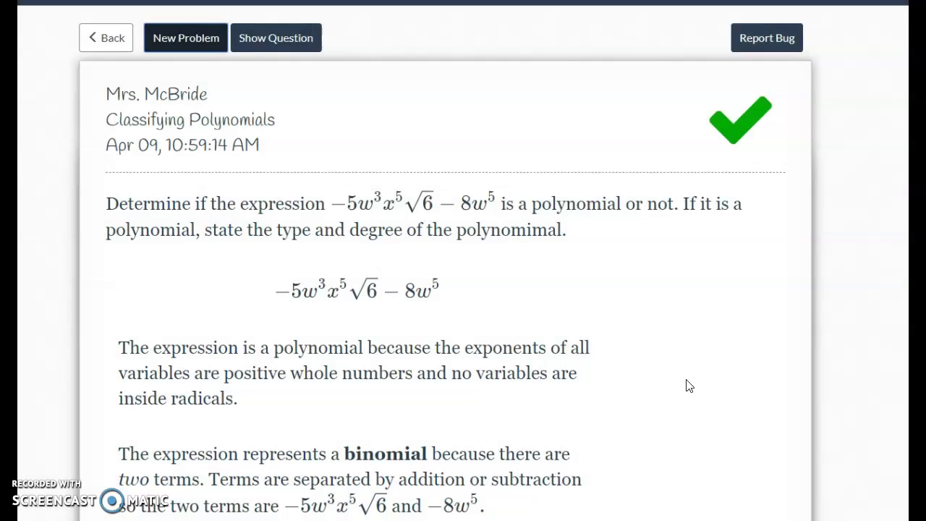
{"action": "scroll", "coordinate": [687, 367], "scroll_direction": "down", "scroll_amount": 6}
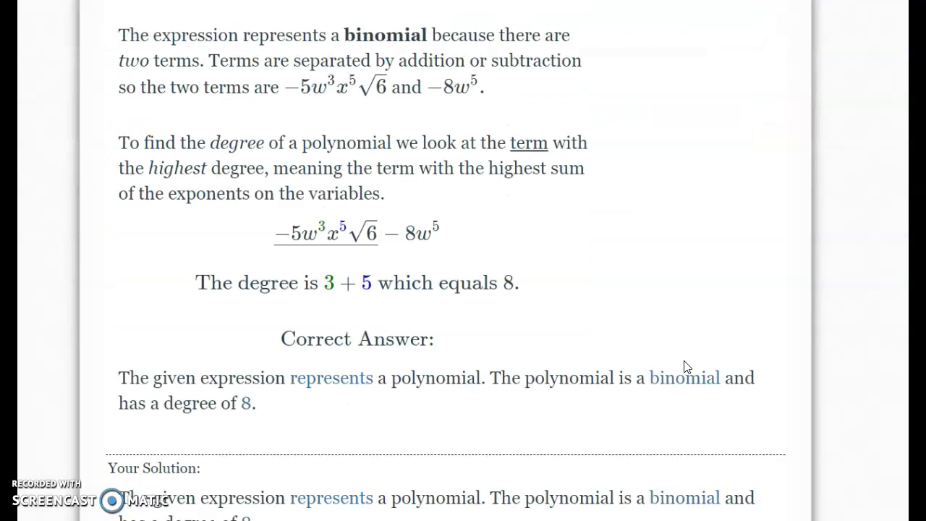
{"action": "scroll", "coordinate": [687, 368], "scroll_direction": "up", "scroll_amount": 6}
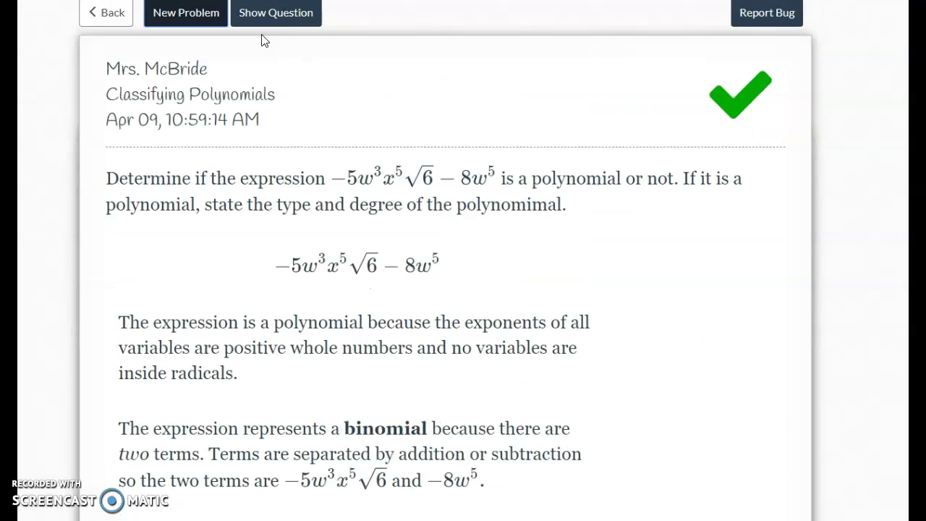
{"action": "left_click_drag", "start_coordinate": [117, 95], "coordinate": [311, 104]}
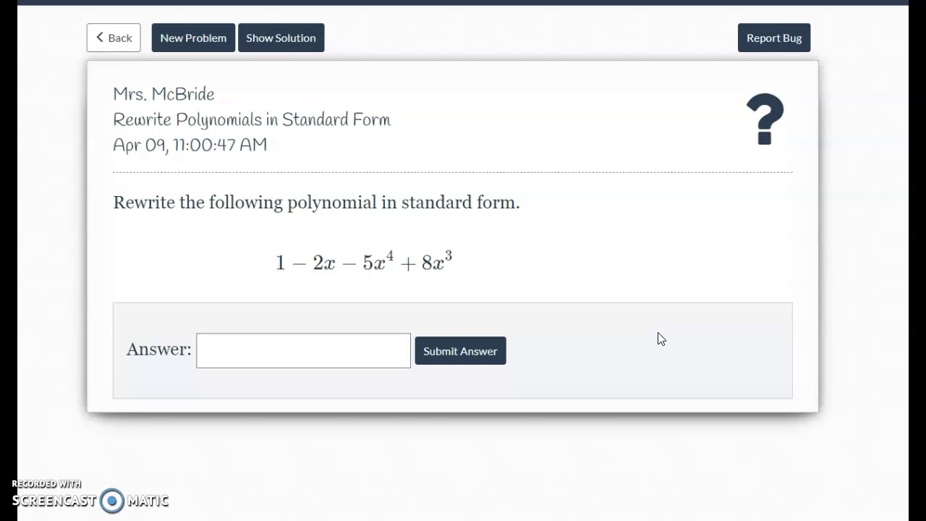
Enter the polynomial in standard form as -5x^4+8x^3-2x+1.
{"action": "left_click", "coordinate": [340, 352]}
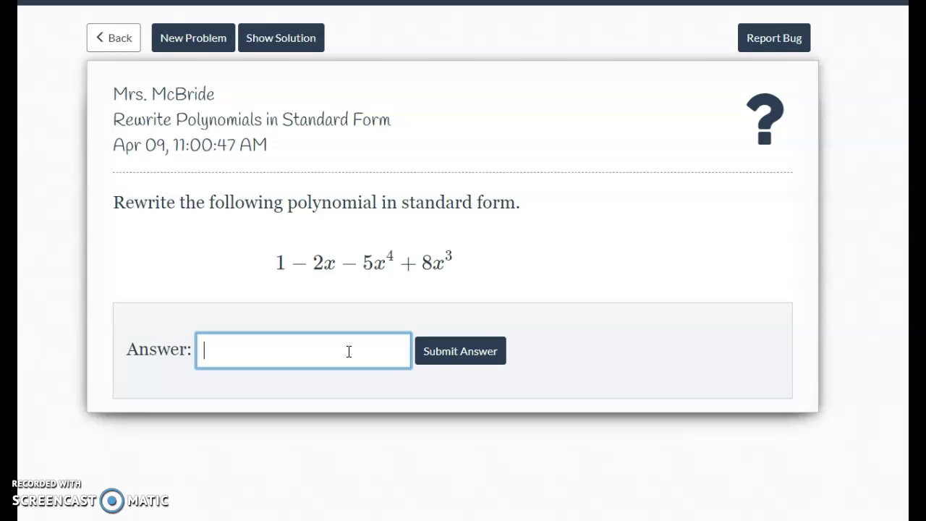
{"action": "left_click_drag", "start_coordinate": [353, 268], "coordinate": [402, 265]}
{"action": "left_click", "coordinate": [326, 360]}
{"action": "type", "text": "-"}
{"action": "type", "text": "5"}
{"action": "type", "text": "x"}
{"action": "type", "text": "^"}
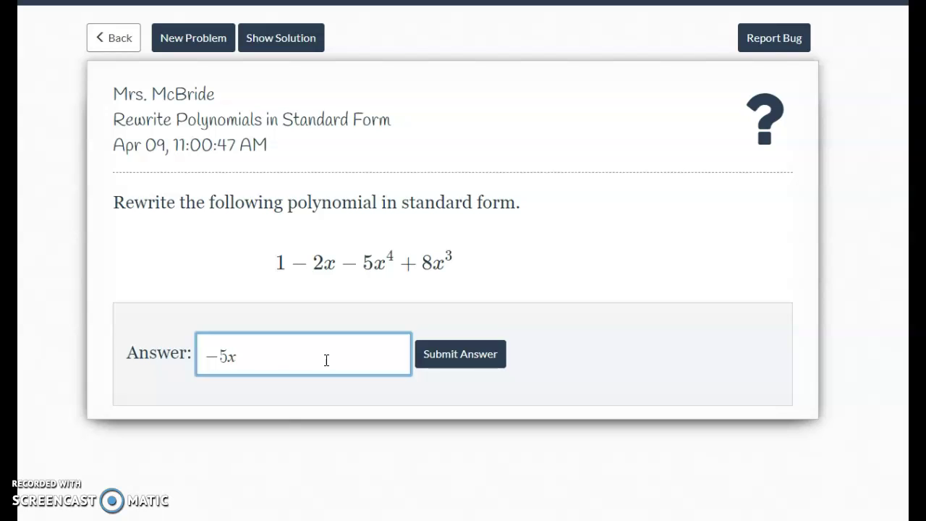
{"action": "type", "text": "^4"}
{"action": "type", "text": "+ 8x^3-2x+1"}
Submit the standard-form answer and view its worked solution.
{"action": "left_click", "coordinate": [489, 366]}
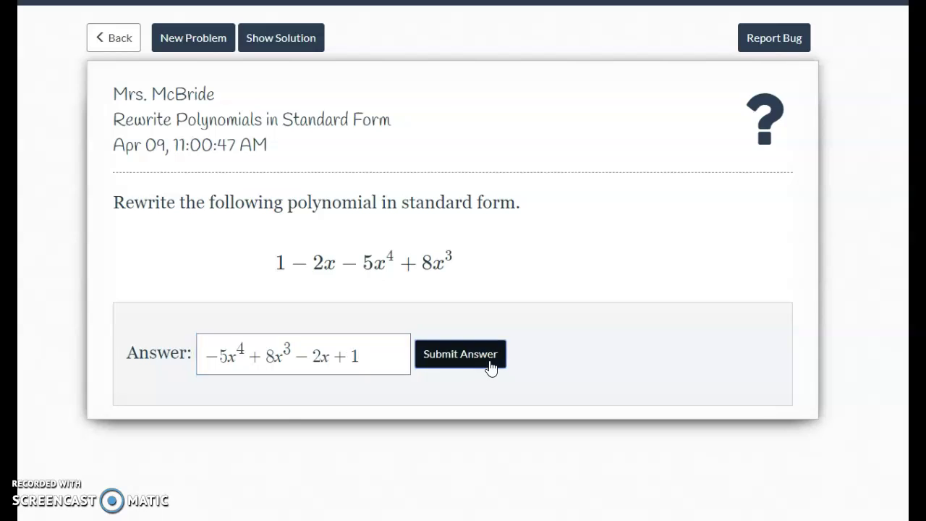
{"action": "left_click", "coordinate": [740, 206]}
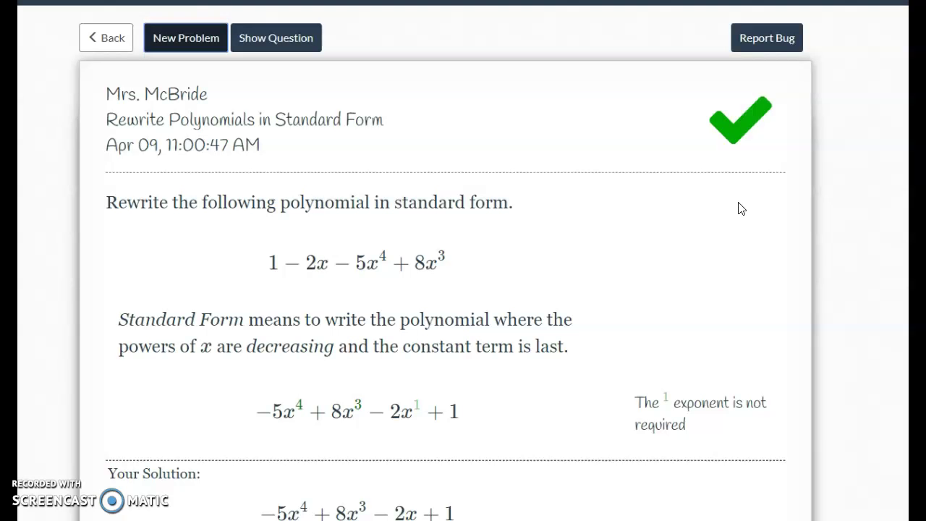
{"action": "scroll", "coordinate": [527, 421], "scroll_direction": "down", "scroll_amount": 1}
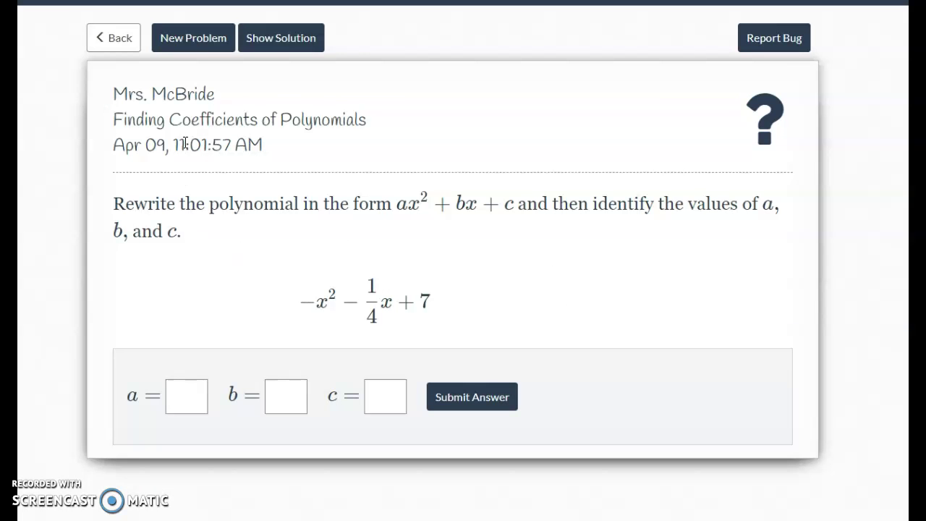
Set a to -1 and b to -1/4 for the polynomial −x² − (1/4)x + 7.
{"action": "left_click_drag", "start_coordinate": [397, 208], "coordinate": [518, 207]}
{"action": "left_click", "coordinate": [547, 304]}
{"action": "left_click_drag", "start_coordinate": [300, 305], "coordinate": [340, 306]}
{"action": "left_click", "coordinate": [202, 399]}
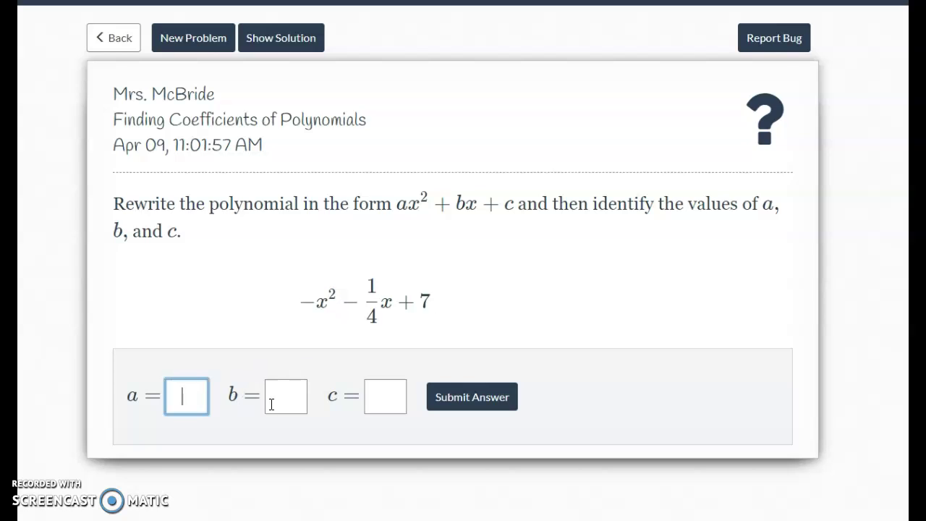
{"action": "type", "text": "-1"}
{"action": "left_click_drag", "start_coordinate": [350, 295], "coordinate": [381, 299]}
{"action": "left_click", "coordinate": [289, 404]}
{"action": "type", "text": "-1/4"}
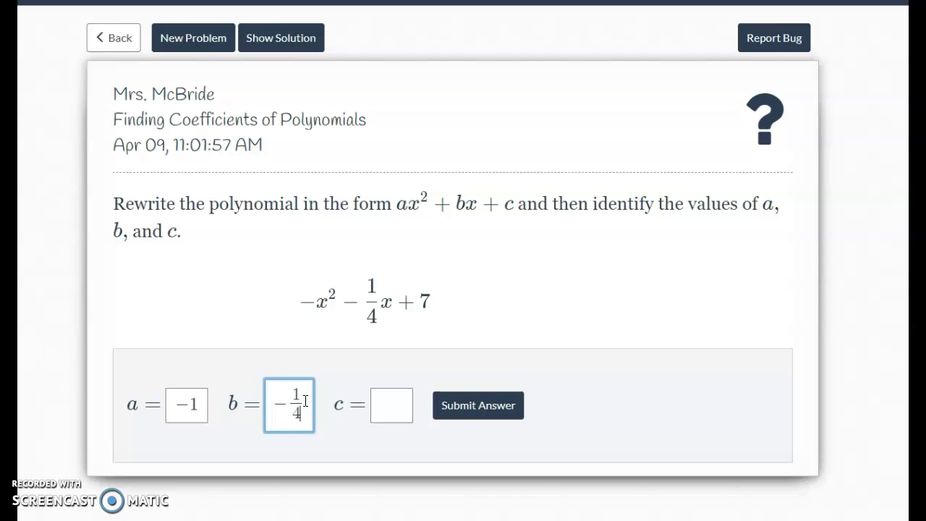
Set c to 7 and submit the three coefficients.
{"action": "left_click", "coordinate": [374, 400]}
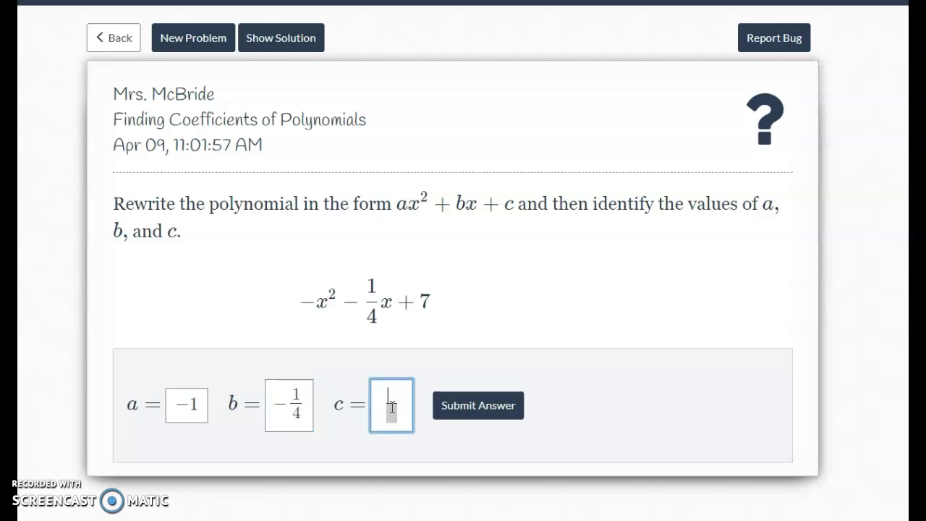
{"action": "key", "text": "BackSpace"}
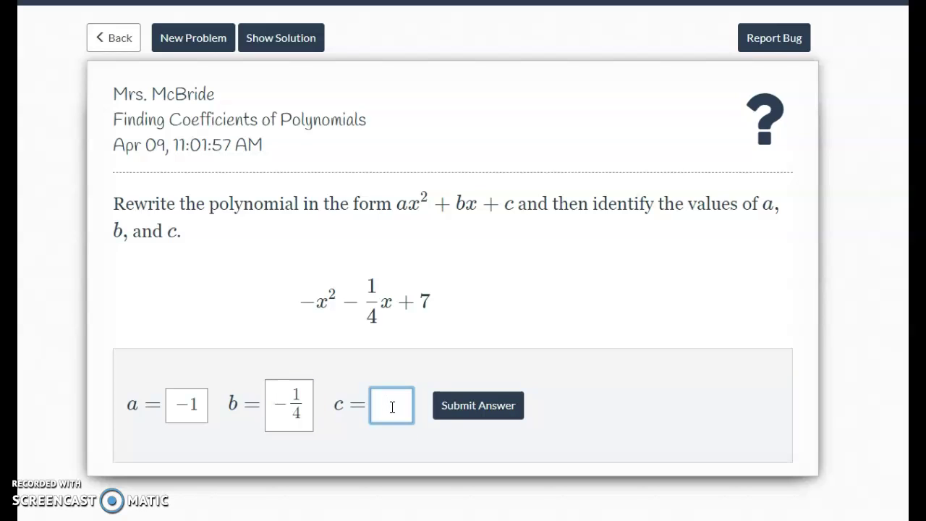
{"action": "type", "text": "7"}
{"action": "left_click", "coordinate": [478, 405]}
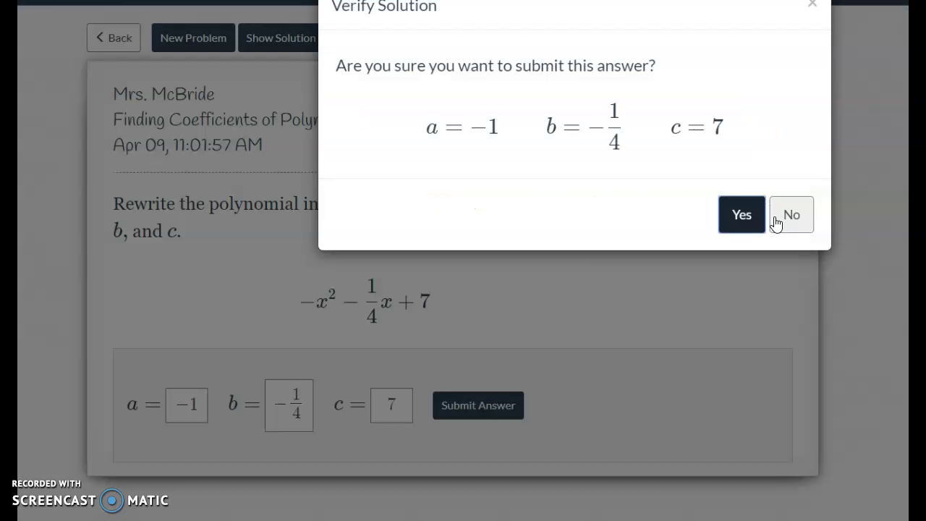
{"action": "left_click", "coordinate": [745, 217]}
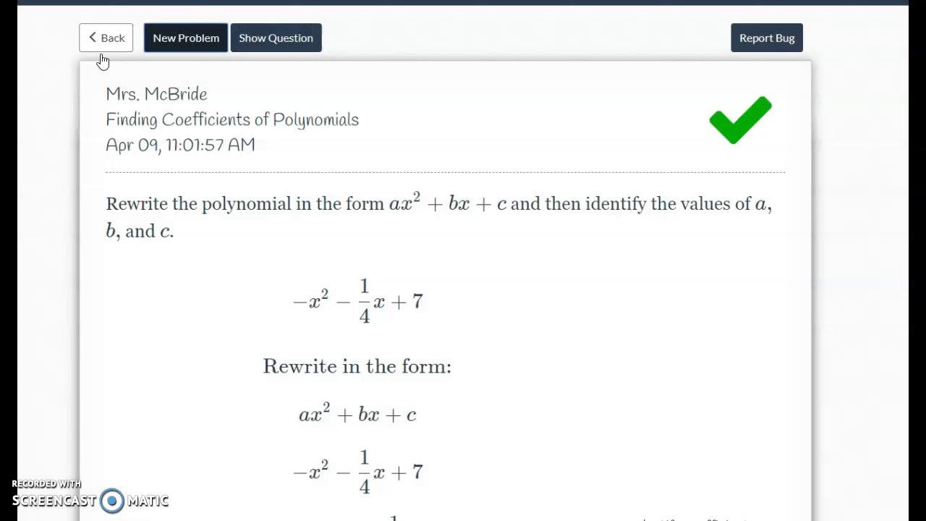
Open a Polynomial Terminology problem and highlight its question, the function f(x) and the minus sign of the −x⁵ term.
{"action": "left_click", "coordinate": [186, 38]}
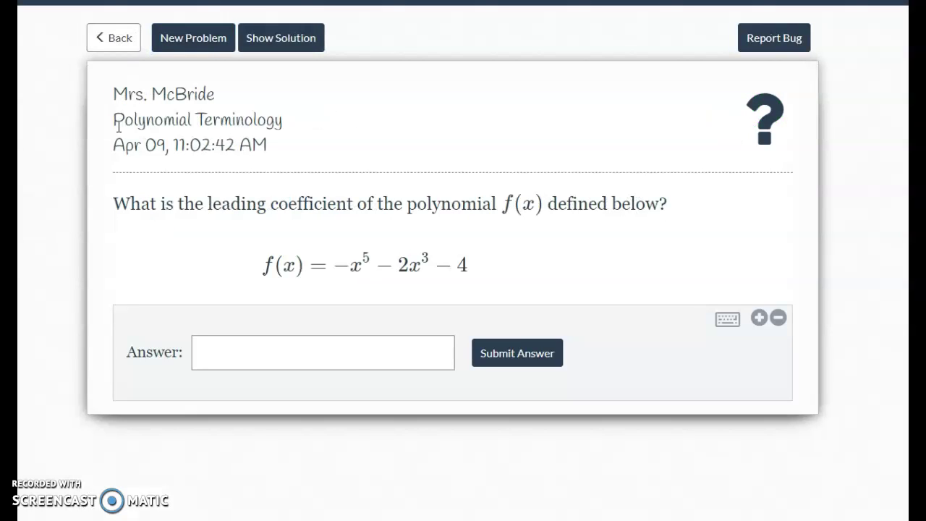
{"action": "left_click_drag", "start_coordinate": [116, 125], "coordinate": [308, 137]}
{"action": "left_click", "coordinate": [308, 139]}
{"action": "left_click_drag", "start_coordinate": [114, 205], "coordinate": [521, 205]}
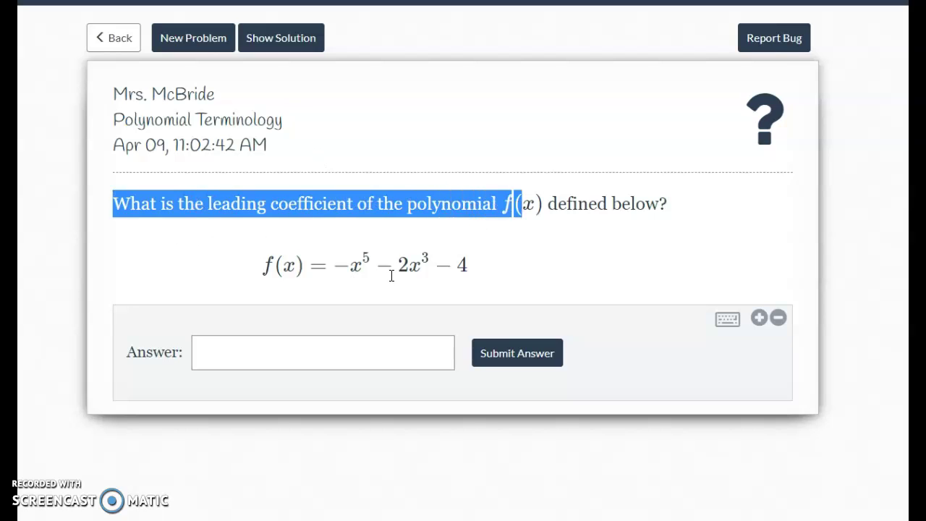
{"action": "left_click", "coordinate": [504, 272]}
{"action": "left_click_drag", "start_coordinate": [261, 269], "coordinate": [498, 275]}
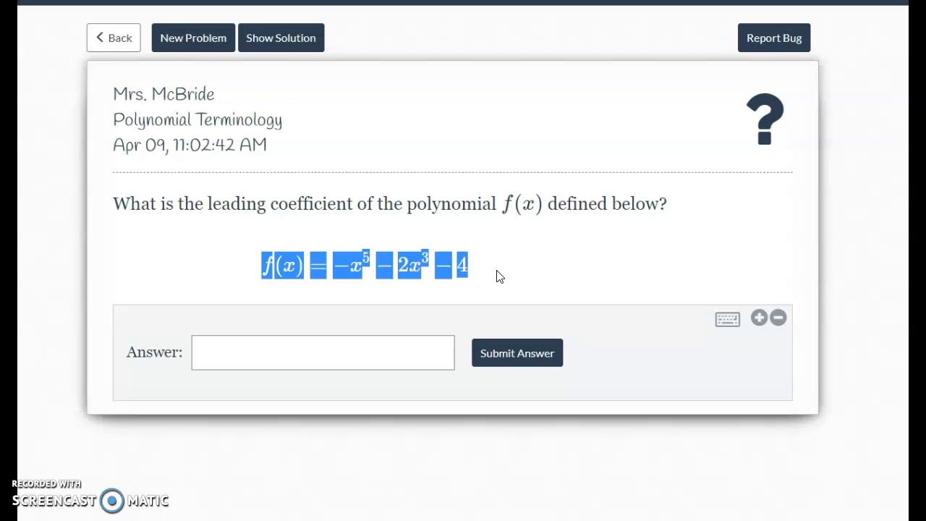
{"action": "left_click", "coordinate": [498, 276]}
{"action": "left_click_drag", "start_coordinate": [337, 268], "coordinate": [350, 269]}
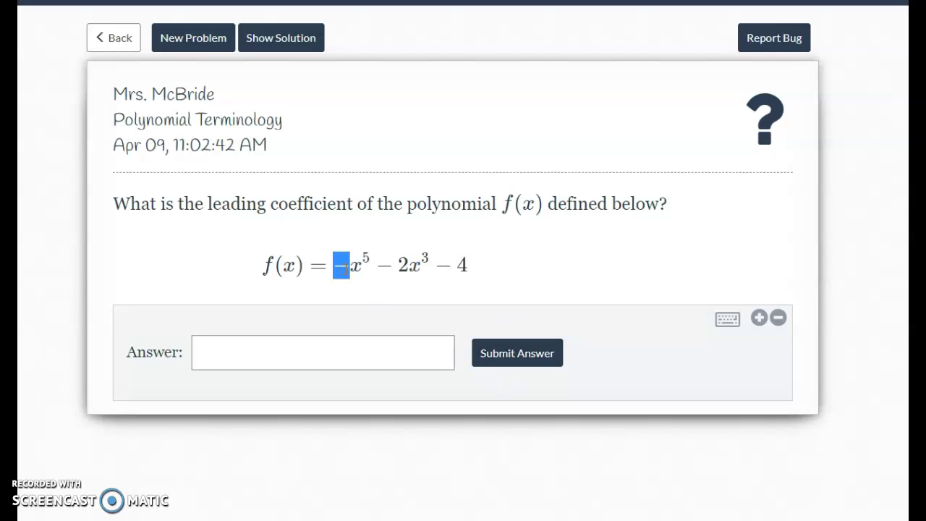
Answer the leading coefficient of f(x) = −x⁵ − 2x³ − 4 with -1 and submit it.
{"action": "left_click", "coordinate": [323, 340]}
{"action": "type", "text": "-1"}
{"action": "left_click", "coordinate": [524, 354]}
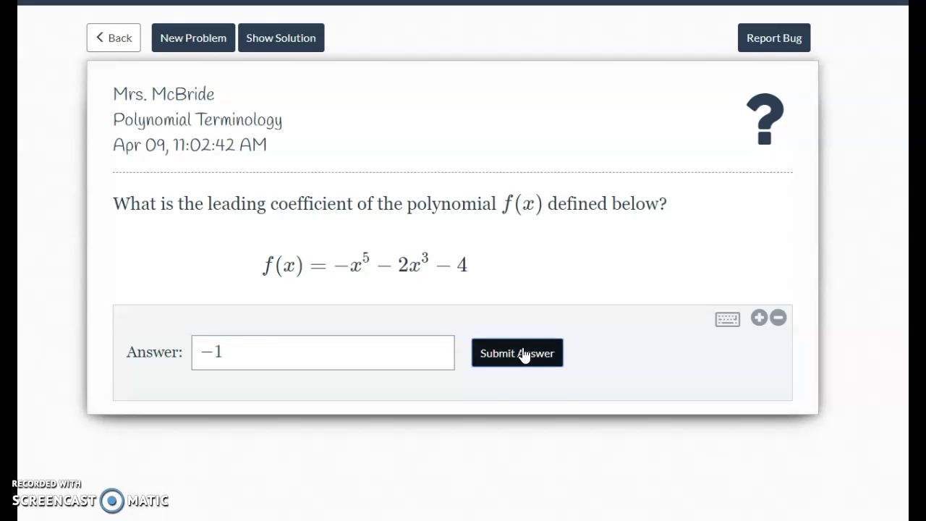
{"action": "left_click", "coordinate": [737, 195]}
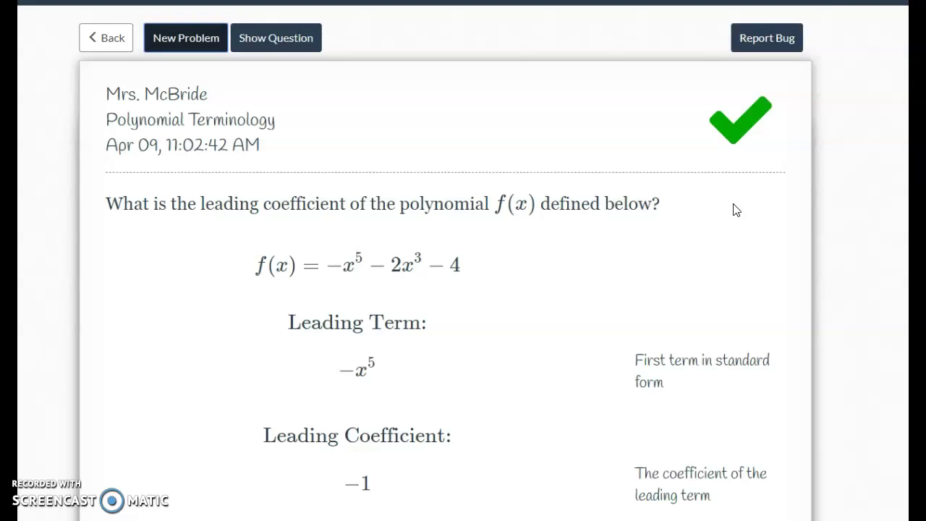
Generate another leading-coefficient problem and highlight the x⁶ term among the terms of its function.
{"action": "left_click", "coordinate": [156, 45]}
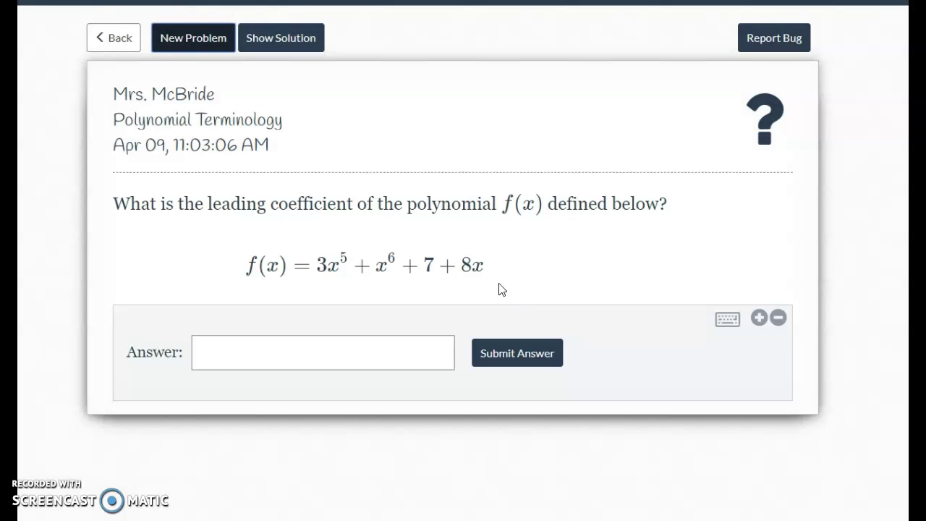
{"action": "left_click_drag", "start_coordinate": [496, 264], "coordinate": [259, 267]}
{"action": "left_click", "coordinate": [538, 288]}
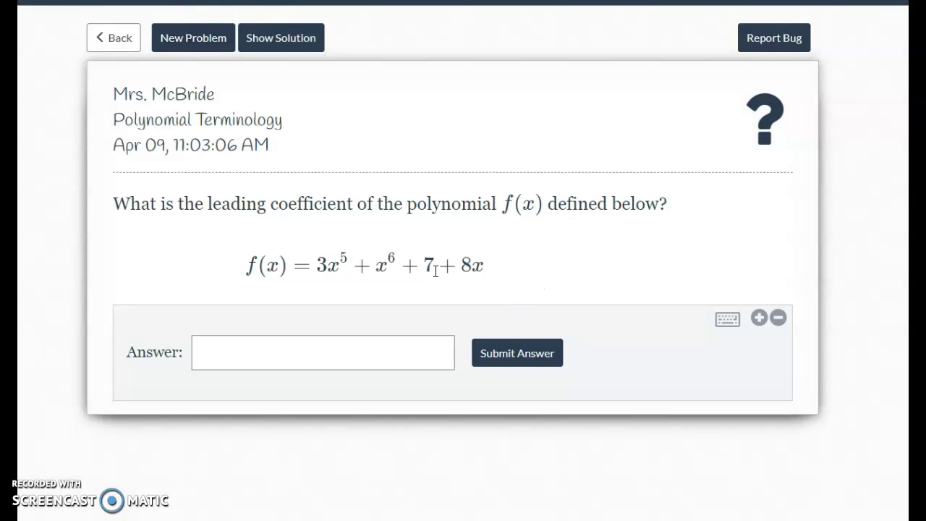
{"action": "left_click_drag", "start_coordinate": [403, 271], "coordinate": [312, 267]}
{"action": "left_click", "coordinate": [340, 351]}
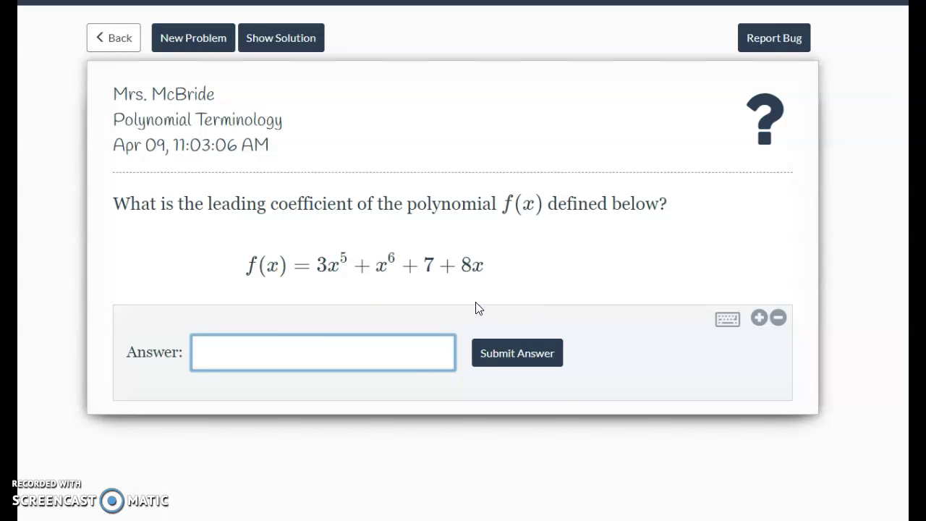
{"action": "left_click_drag", "start_coordinate": [395, 259], "coordinate": [373, 262]}
Answer the leading coefficient of f(x) = 3x⁵ + x⁶ + 7 + 8x with 1 and submit it.
{"action": "left_click", "coordinate": [327, 336]}
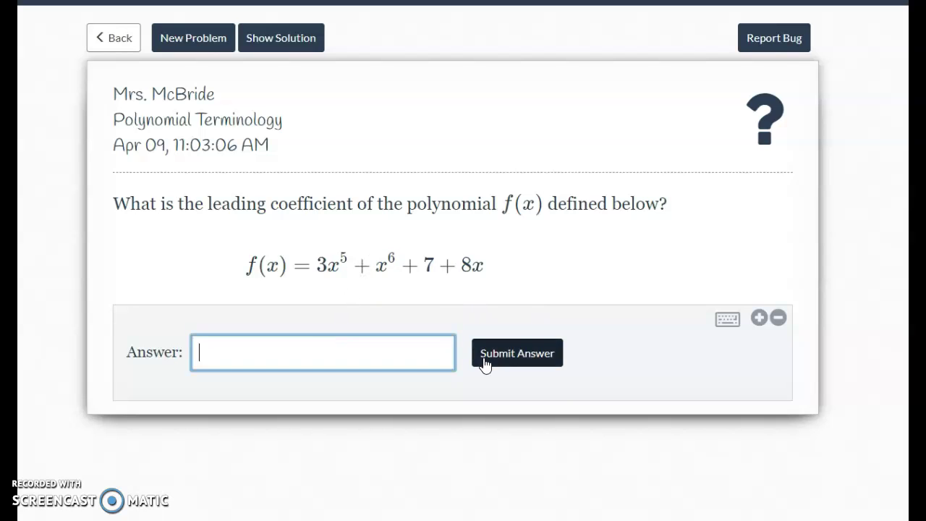
{"action": "type", "text": "1"}
{"action": "left_click", "coordinate": [508, 353]}
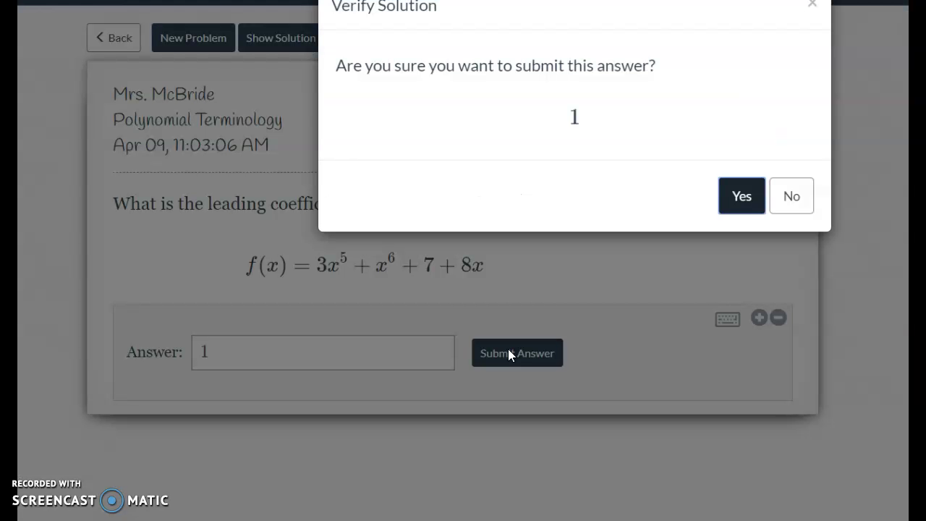
{"action": "left_click", "coordinate": [742, 207]}
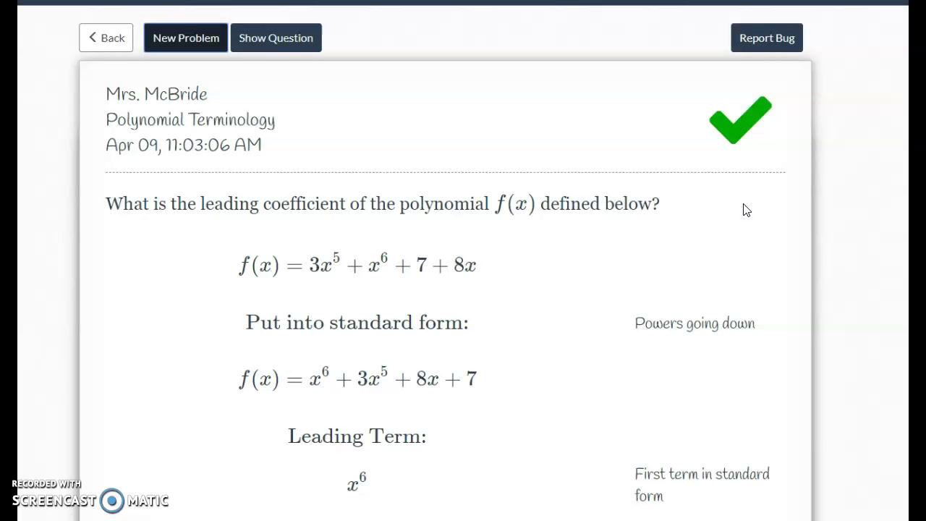
Highlight the x of the leading x⁶ term in the worked solution's standard form.
{"action": "scroll", "coordinate": [540, 271], "scroll_direction": "down", "scroll_amount": 1}
{"action": "double_click", "coordinate": [314, 180]}
{"action": "double_click", "coordinate": [316, 293]}
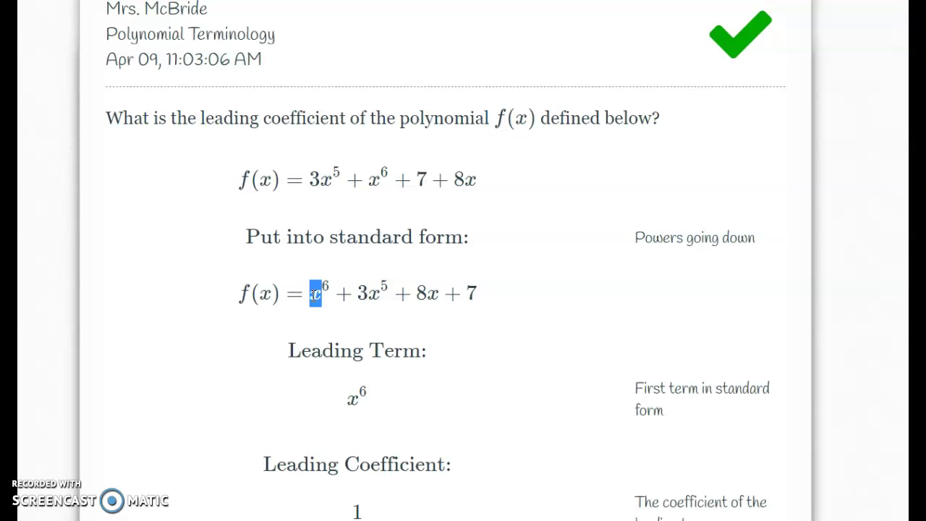
Highlight the standard form section of the worked solution for the leading coefficient, and clear the highlight.
{"action": "left_click", "coordinate": [576, 306]}
{"action": "left_click_drag", "start_coordinate": [245, 243], "coordinate": [497, 280]}
{"action": "left_click", "coordinate": [568, 329]}
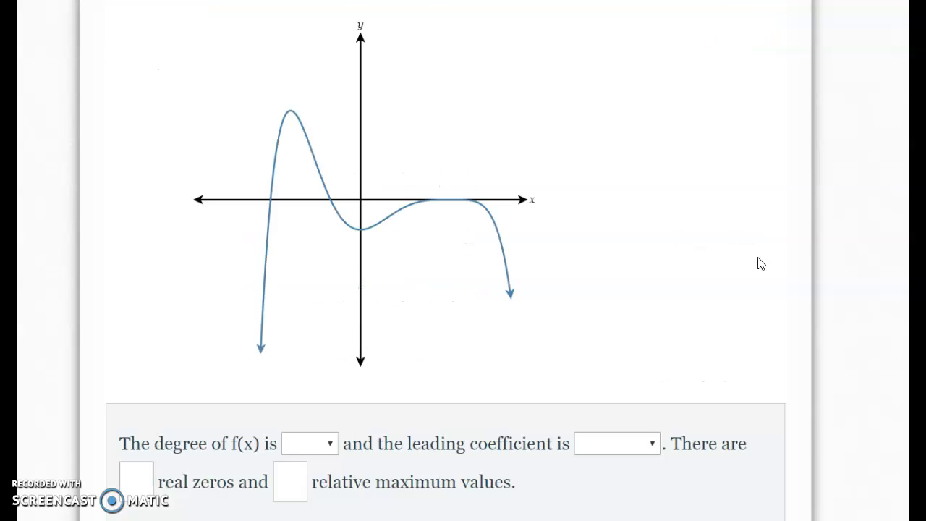
For the graphed polynomial f(x), set the degree to even and the leading coefficient to negative.
{"action": "scroll", "coordinate": [759, 263], "scroll_direction": "down", "scroll_amount": 1}
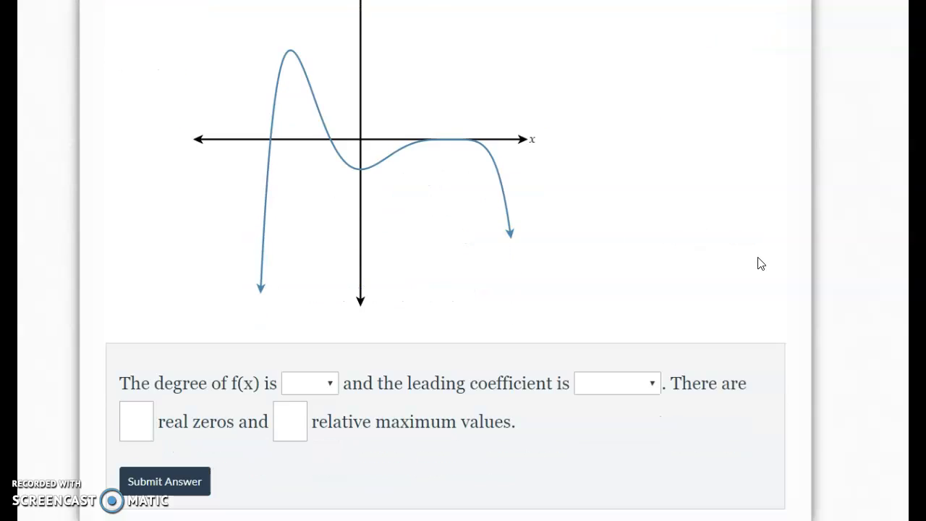
{"action": "scroll", "coordinate": [761, 264], "scroll_direction": "up", "scroll_amount": 1}
{"action": "scroll", "coordinate": [761, 264], "scroll_direction": "up", "scroll_amount": 1}
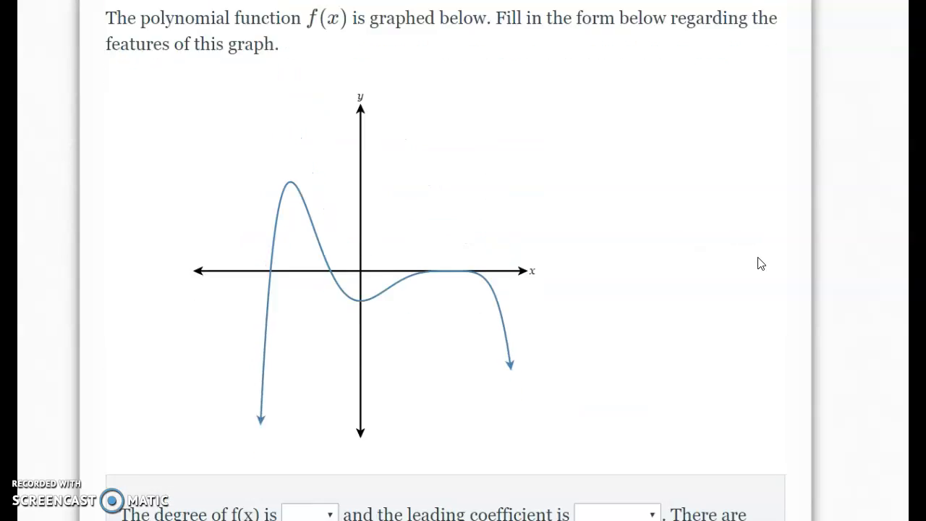
{"action": "scroll", "coordinate": [761, 264], "scroll_direction": "down", "scroll_amount": 2}
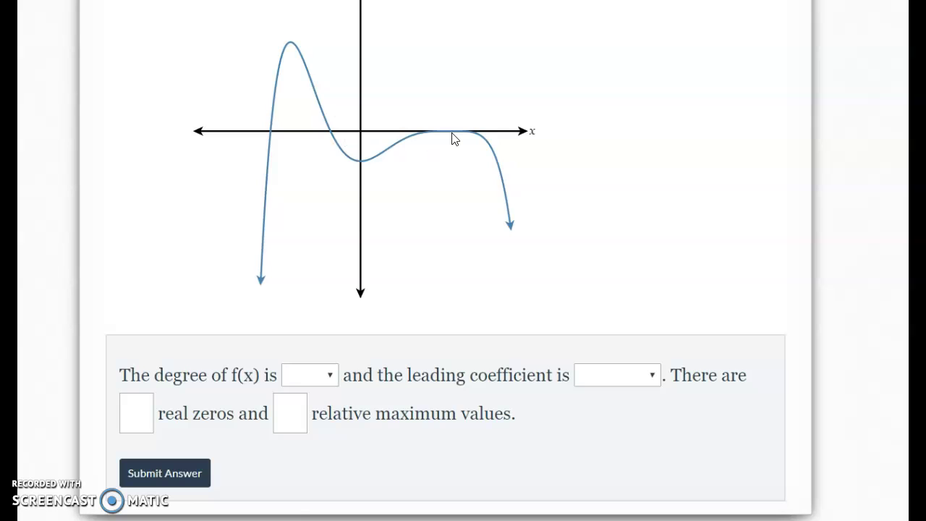
{"action": "left_click", "coordinate": [312, 378]}
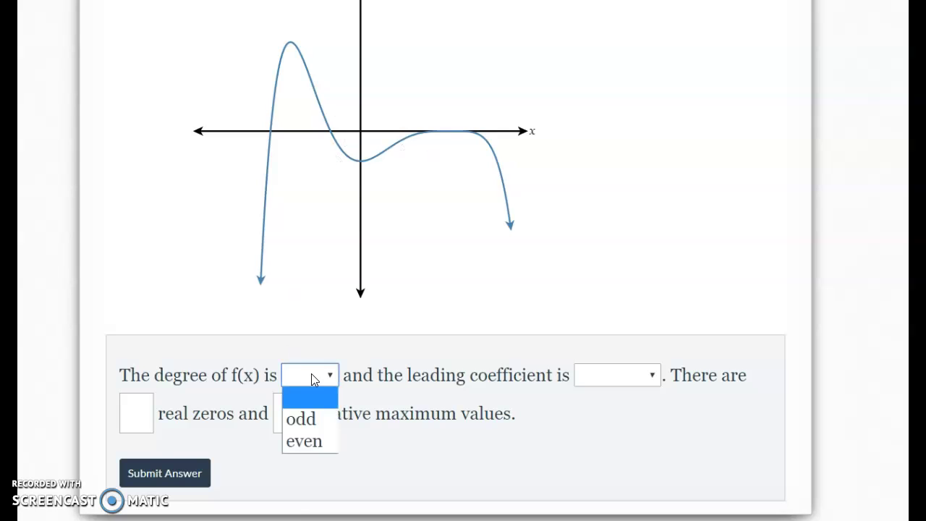
{"action": "left_click", "coordinate": [308, 443]}
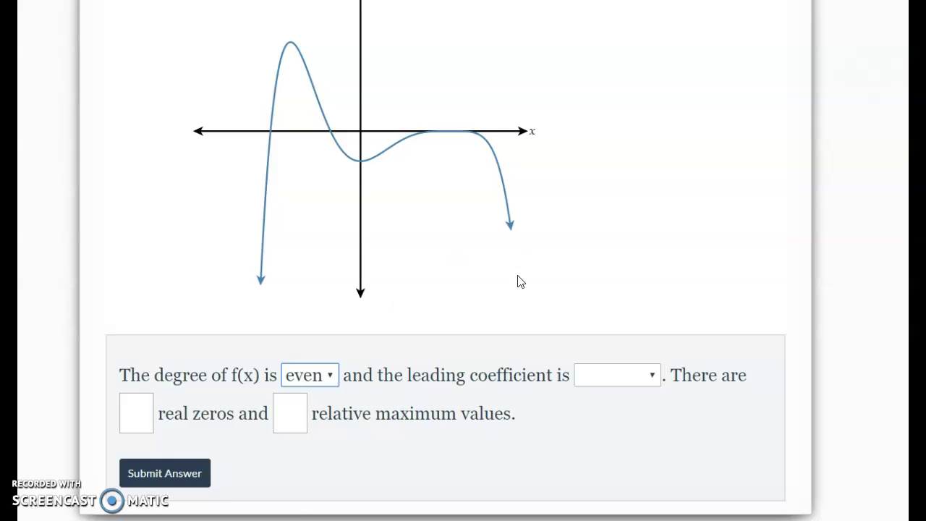
{"action": "left_click", "coordinate": [628, 387]}
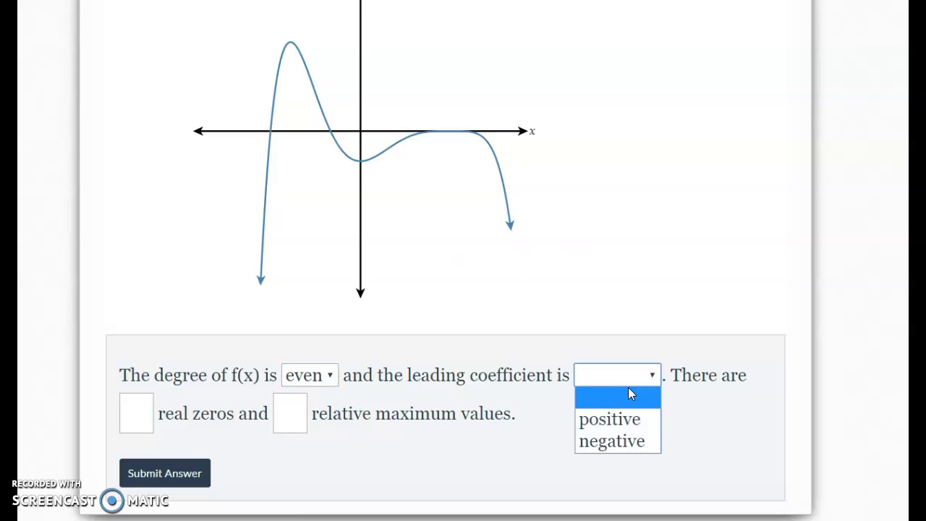
{"action": "left_click", "coordinate": [633, 436]}
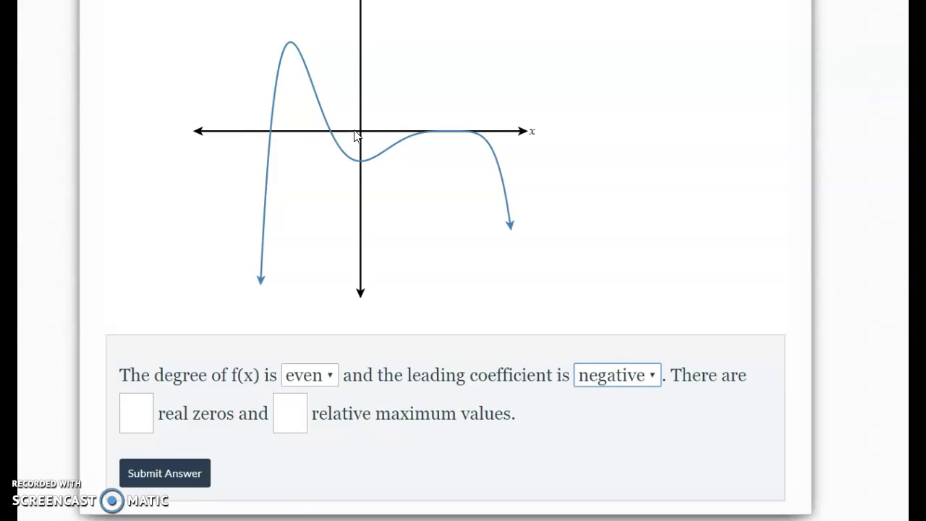
Enter 3 real zeros and 2 relative maximum values for the graph, and submit the answer.
{"action": "left_click", "coordinate": [145, 415]}
{"action": "type", "text": "3"}
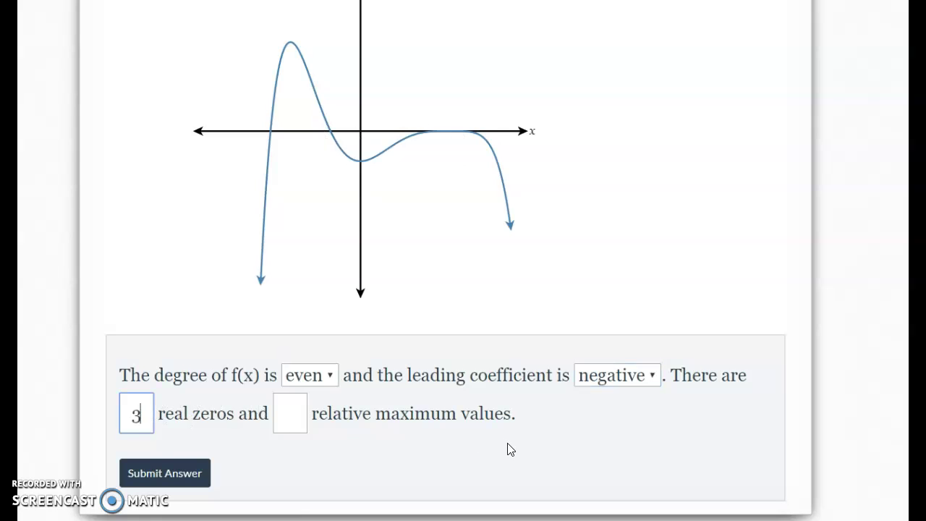
{"action": "left_click", "coordinate": [292, 411]}
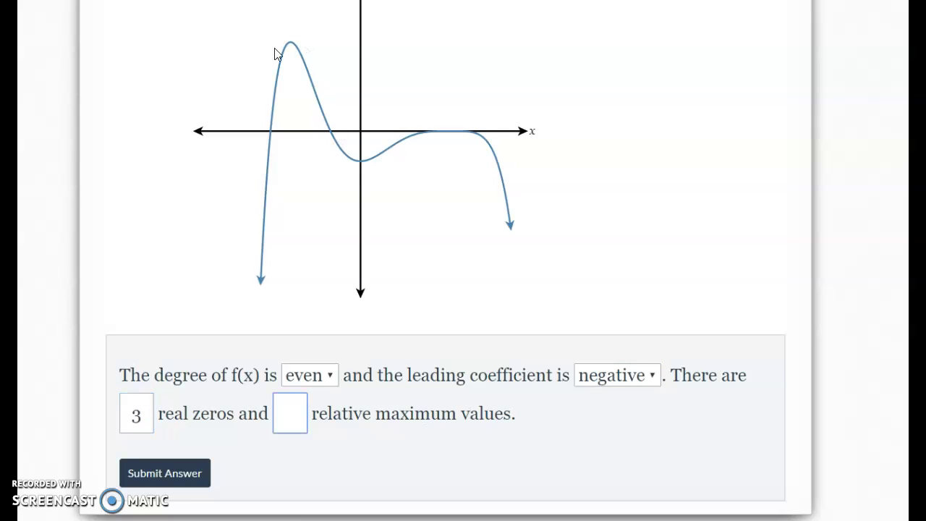
{"action": "type", "text": "2"}
{"action": "left_click", "coordinate": [166, 475]}
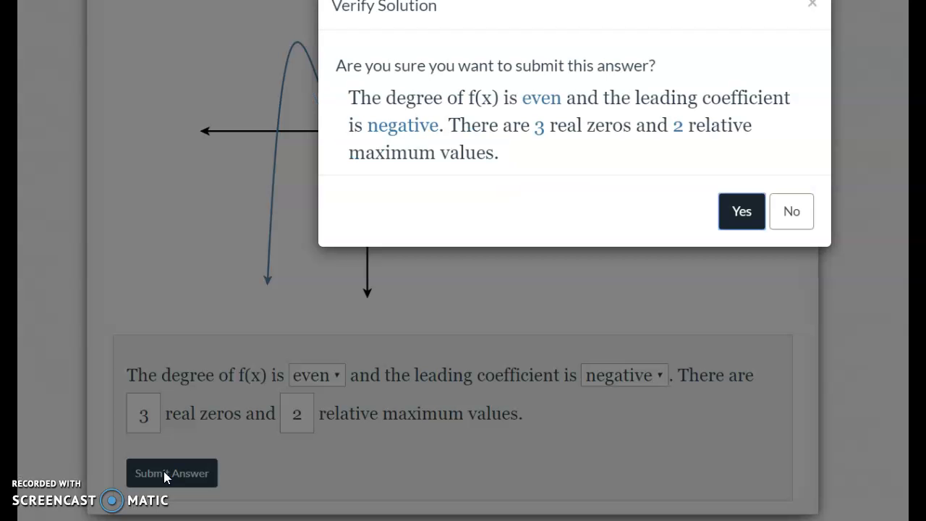
{"action": "left_click", "coordinate": [735, 213]}
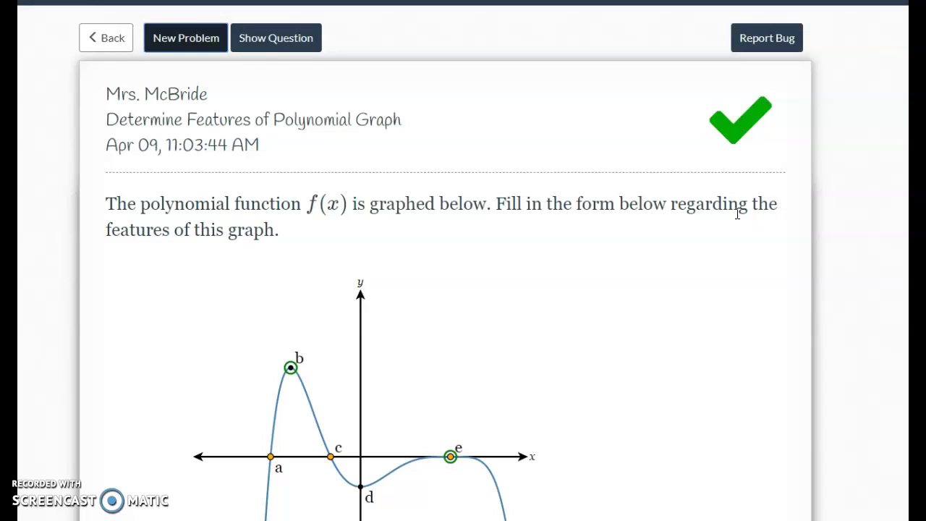
Review the worked solution's explanation of the graph's degree, leading coefficient, real zeros and relative maximums.
{"action": "scroll", "coordinate": [737, 216], "scroll_direction": "down", "scroll_amount": 5}
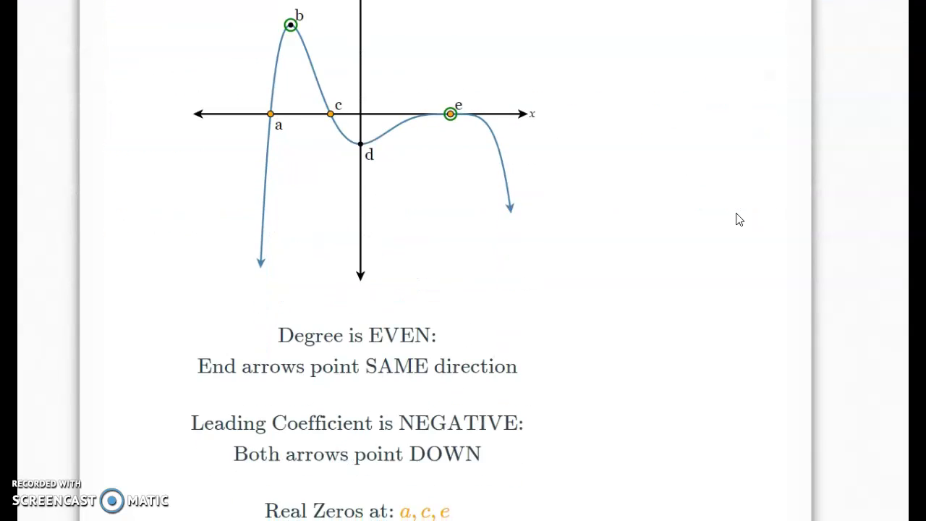
{"action": "scroll", "coordinate": [739, 220], "scroll_direction": "down", "scroll_amount": 2}
{"action": "scroll", "coordinate": [739, 220], "scroll_direction": "down", "scroll_amount": 1}
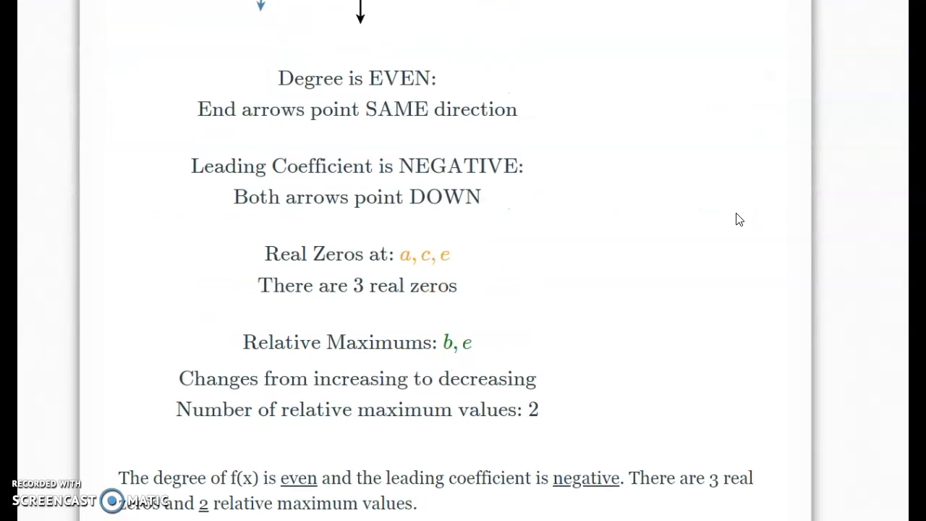